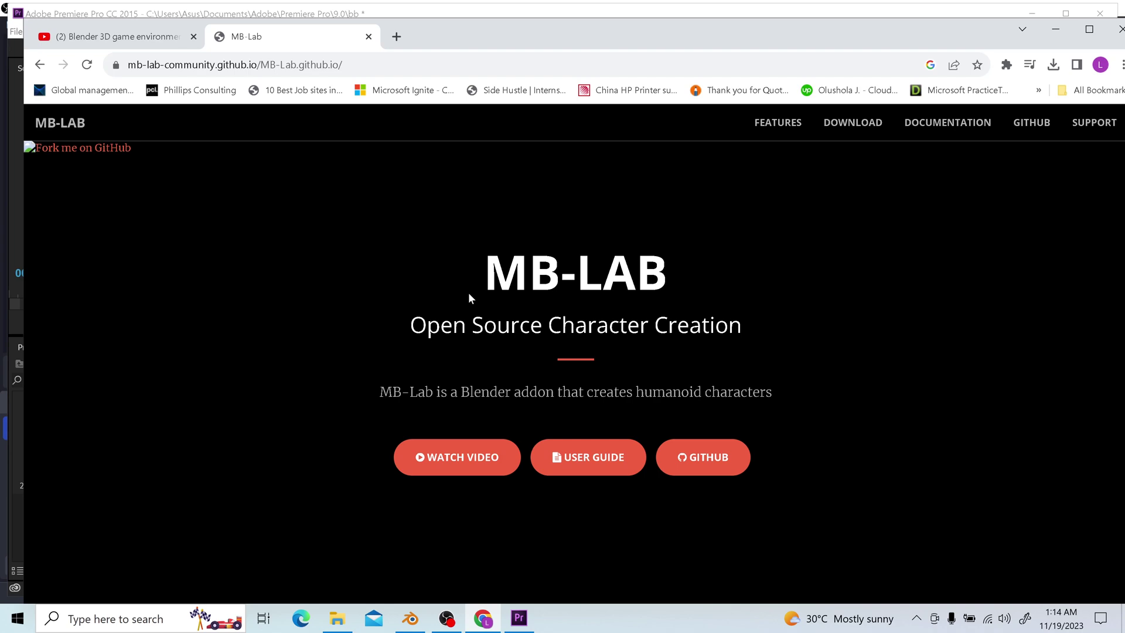
Scroll the MB-Lab page to the Professional topology, Ready for animation and phenotypes cards
scroll(468, 293, down, 12)
scroll(289, 350, up, 2)
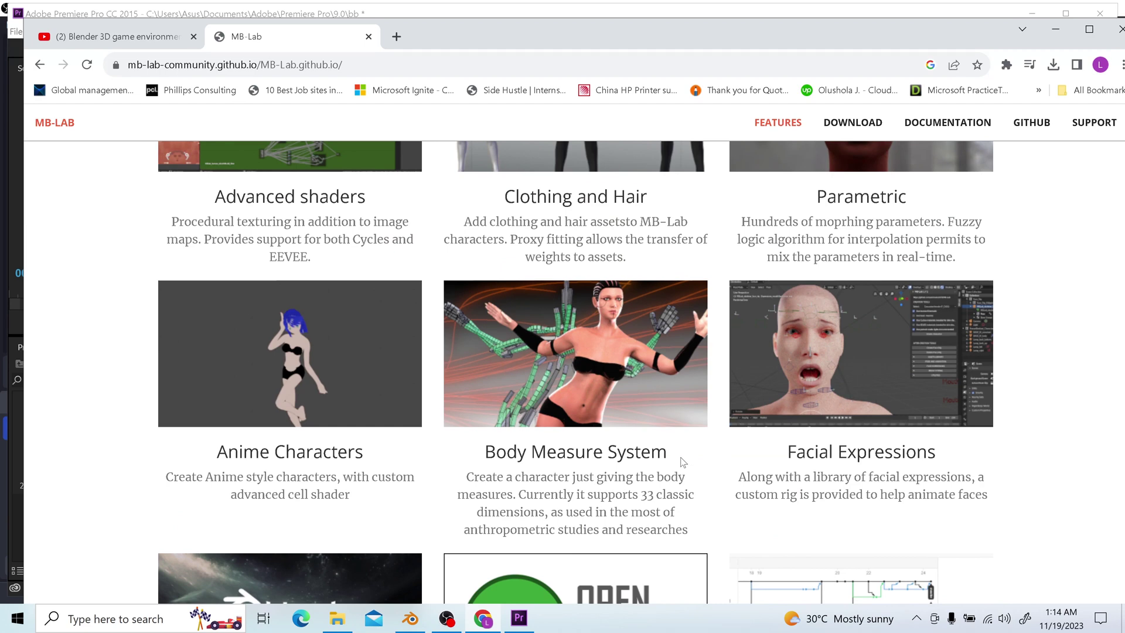
scroll(704, 483, up, 5)
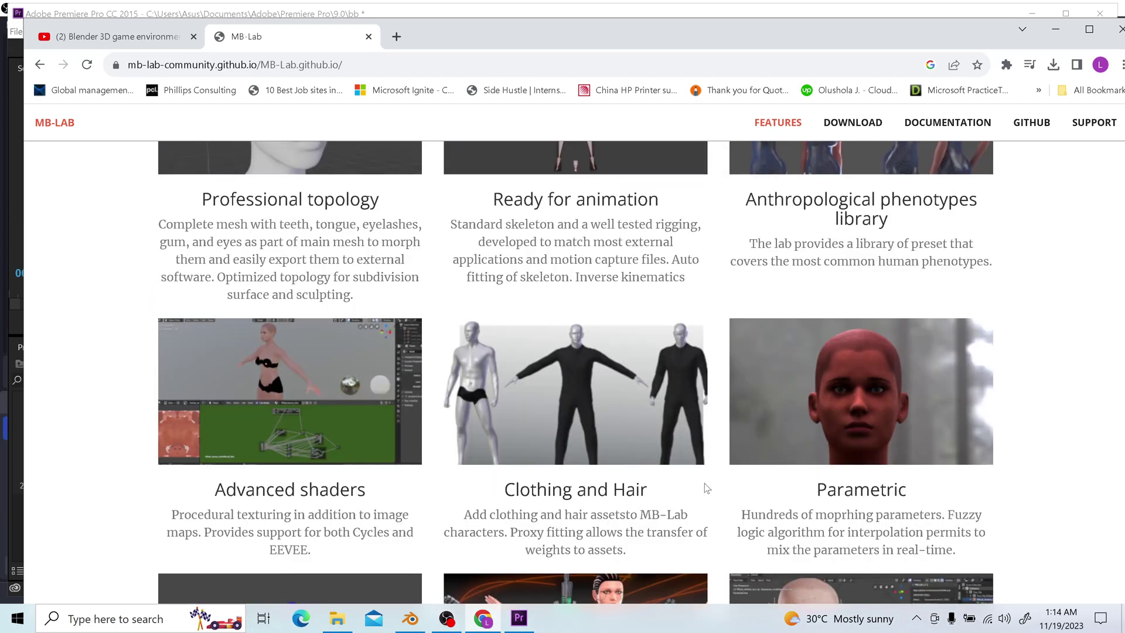
scroll(703, 474, up, 5)
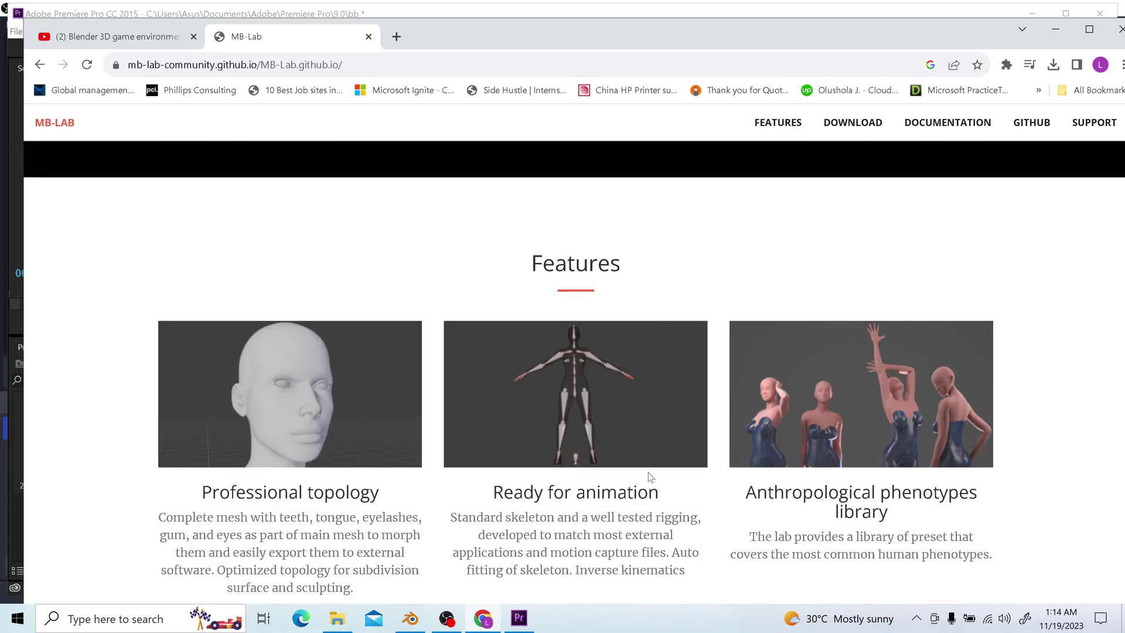
scroll(648, 472, down, 1)
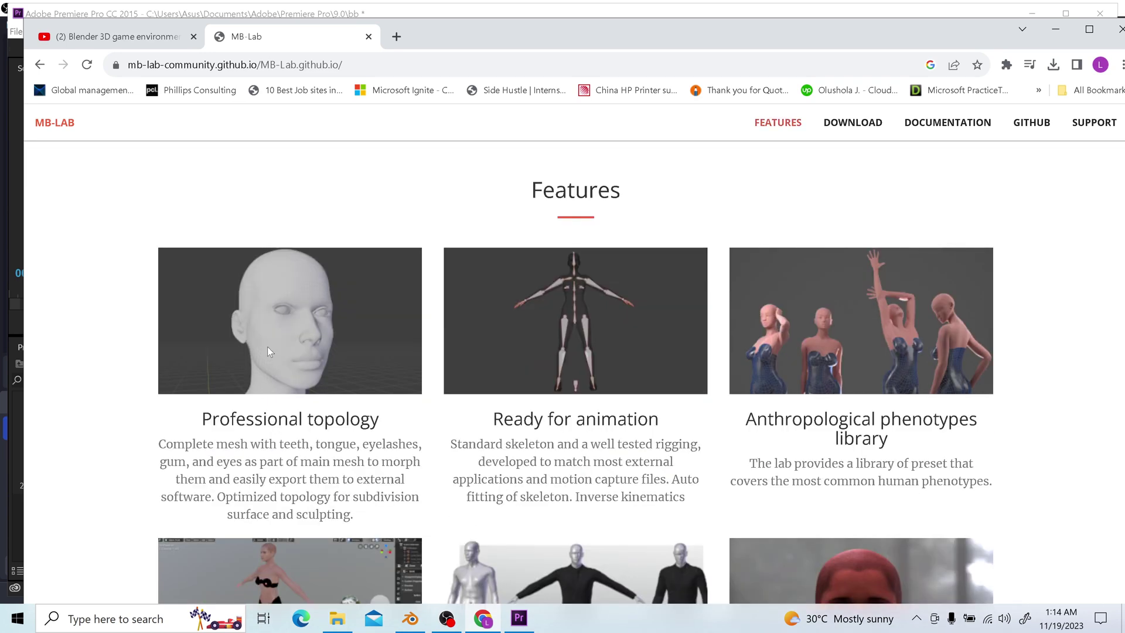
scroll(268, 350, down, 1)
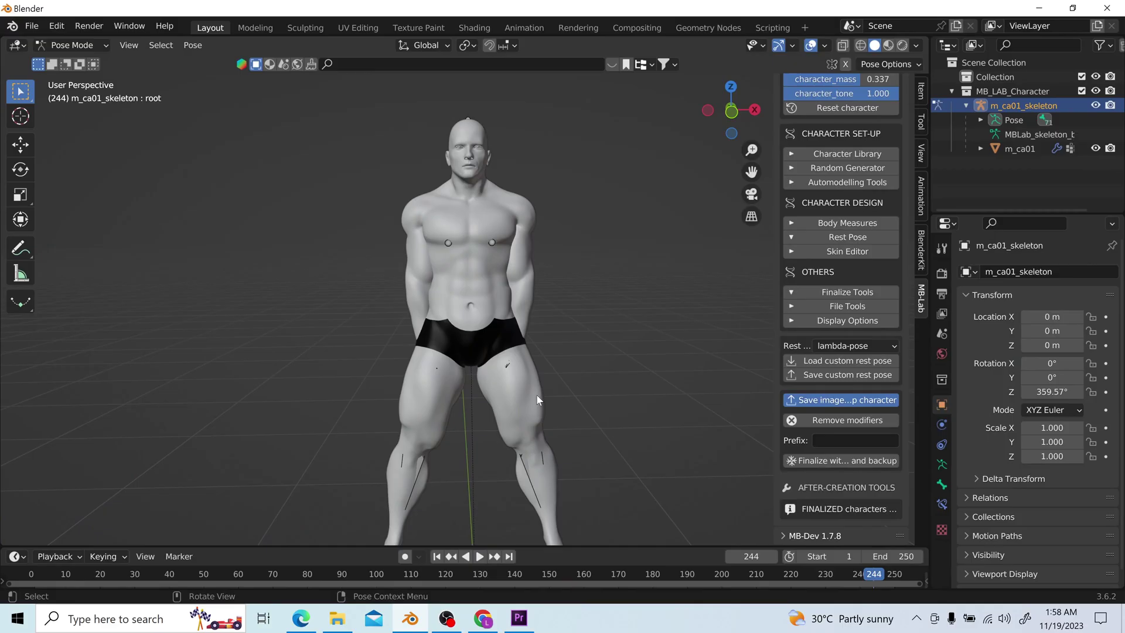
Switch the character's rest pose to ii-pose, then to standard
scroll(433, 446, down, 4)
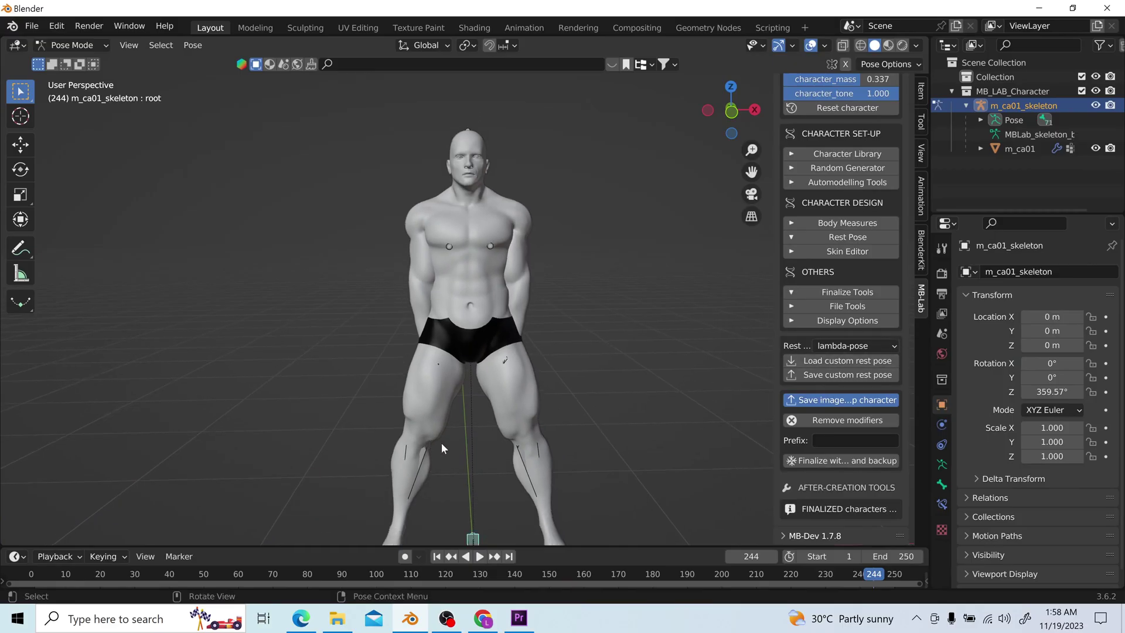
click(875, 346)
click(849, 382)
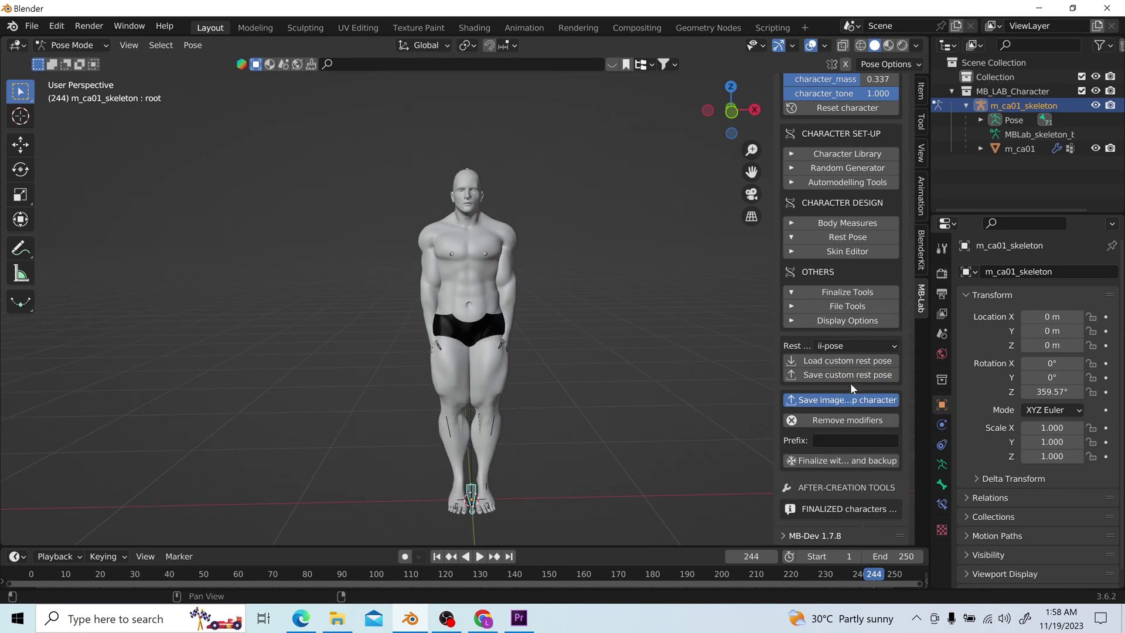
click(863, 343)
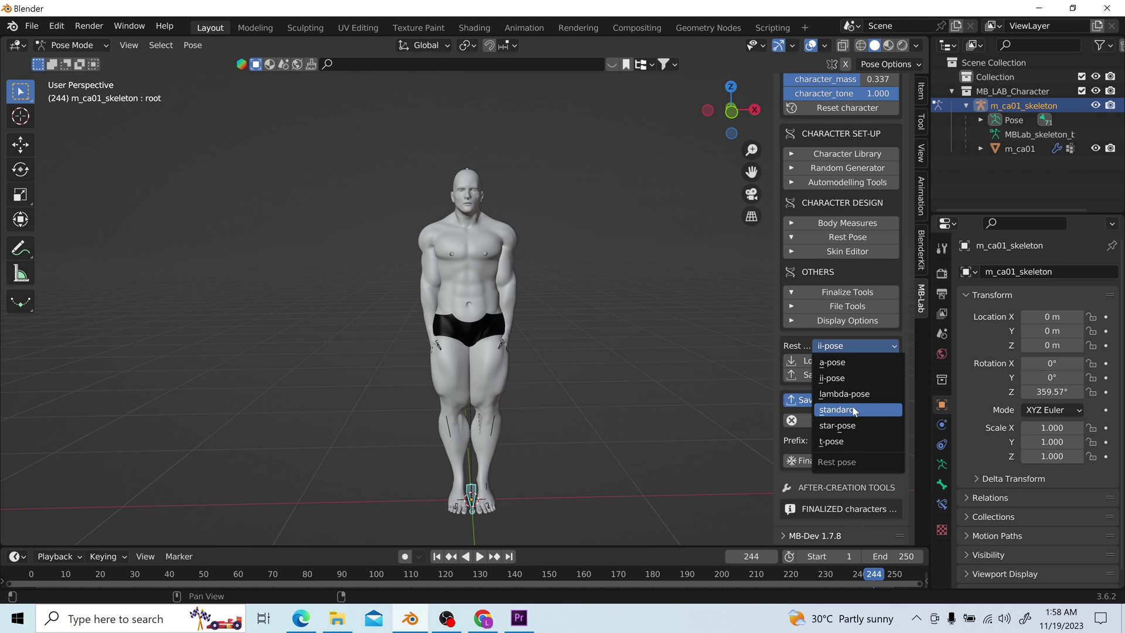
click(853, 409)
Try the star-pose and t-pose rest poses, then return to ii-pose
click(863, 345)
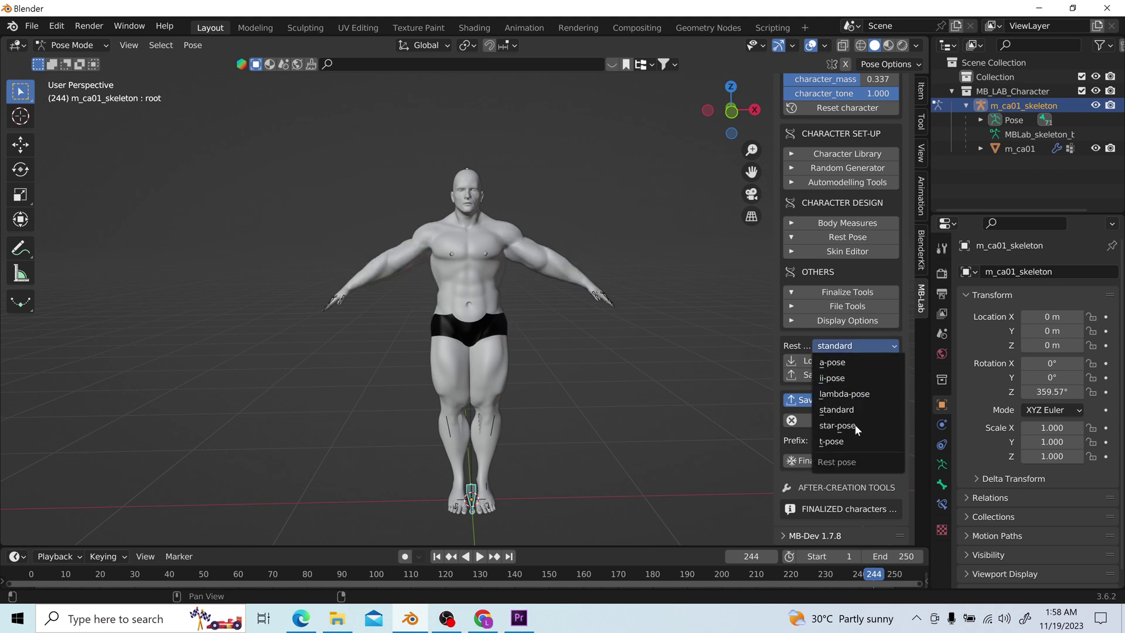
click(854, 425)
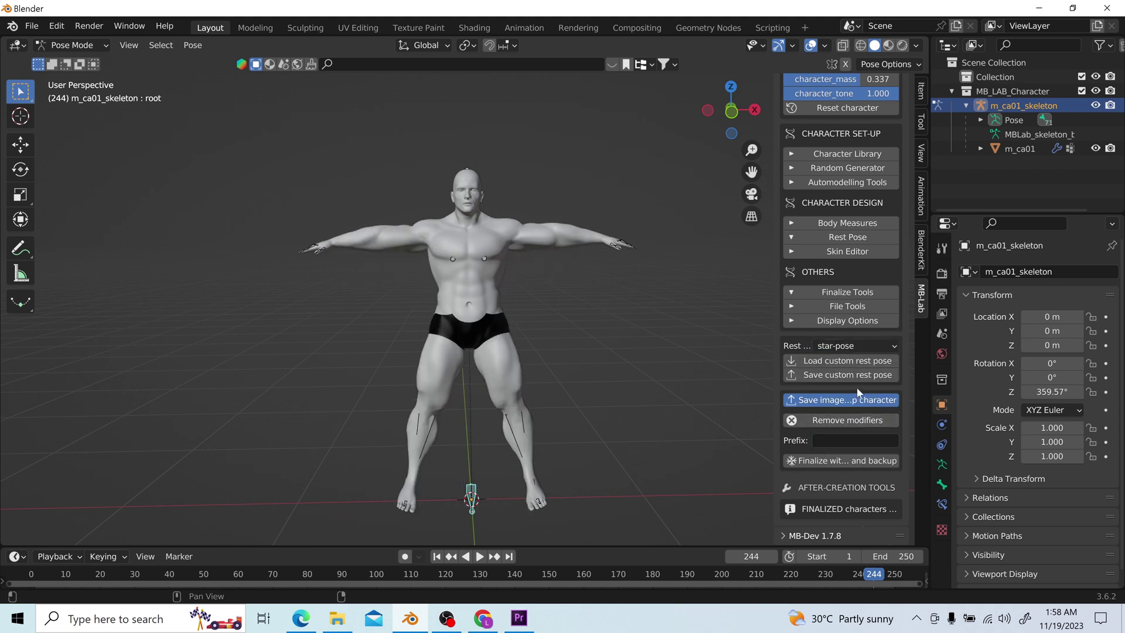
click(860, 346)
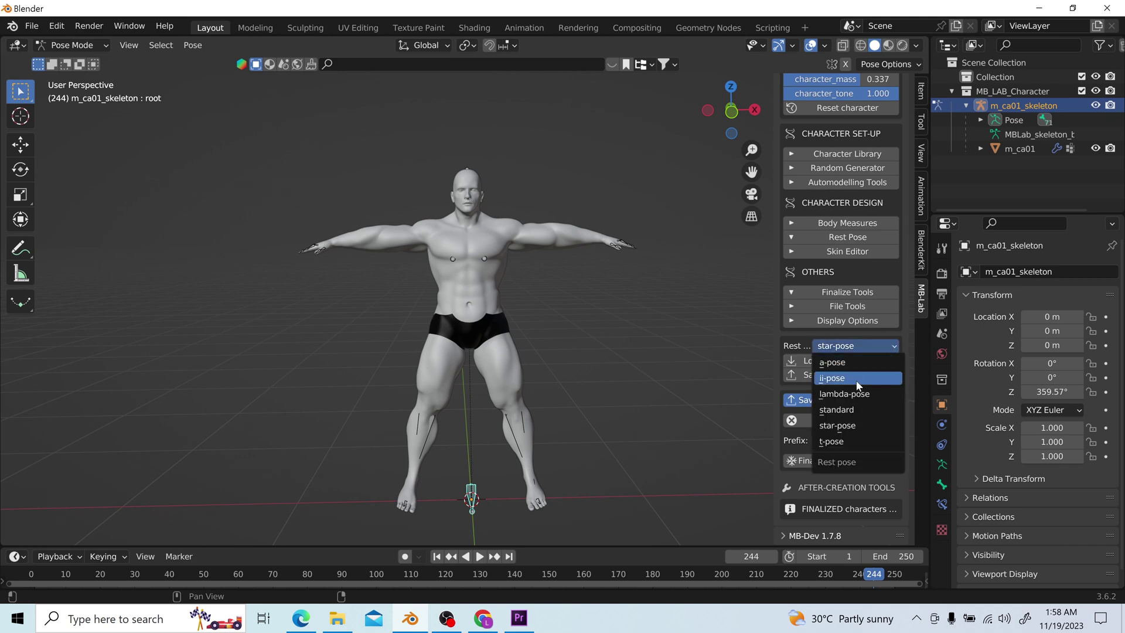
click(853, 439)
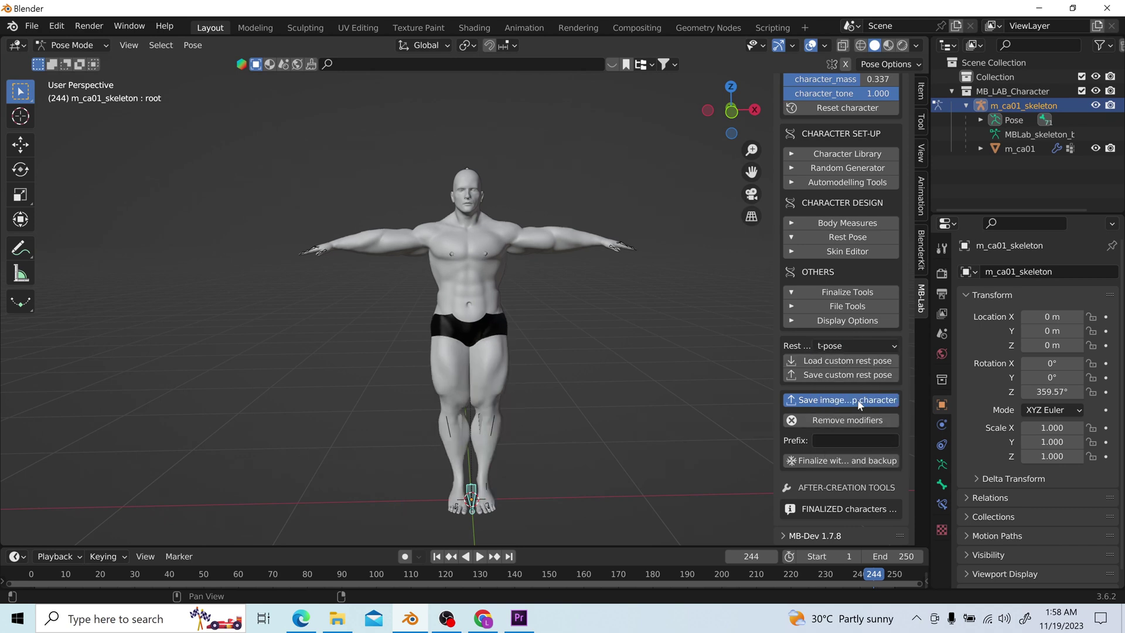
click(859, 342)
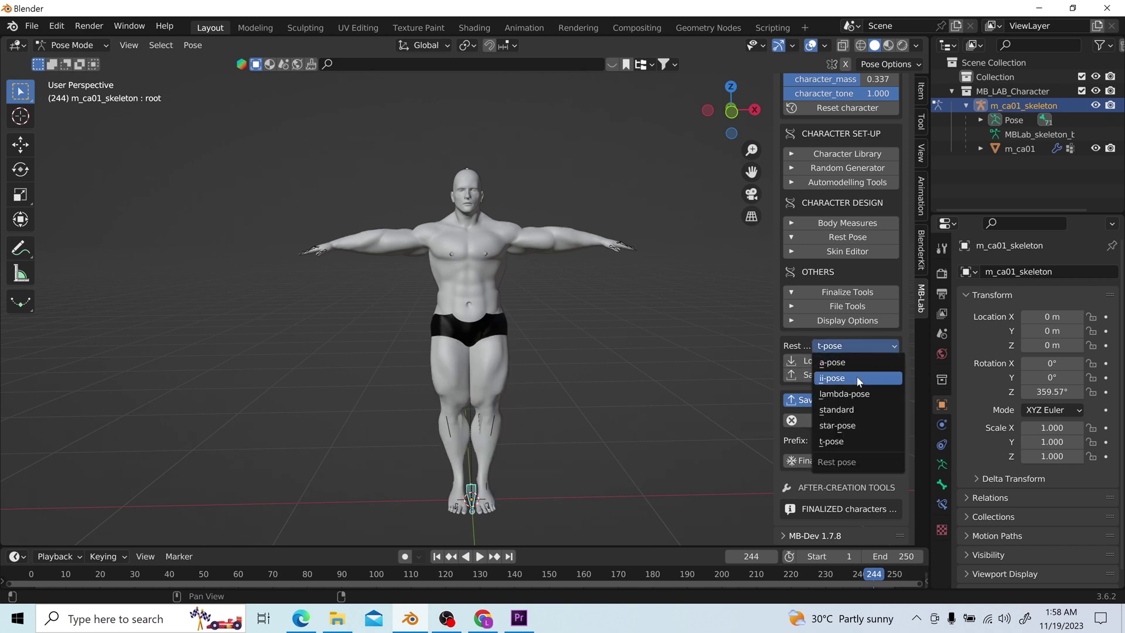
click(858, 378)
click(857, 345)
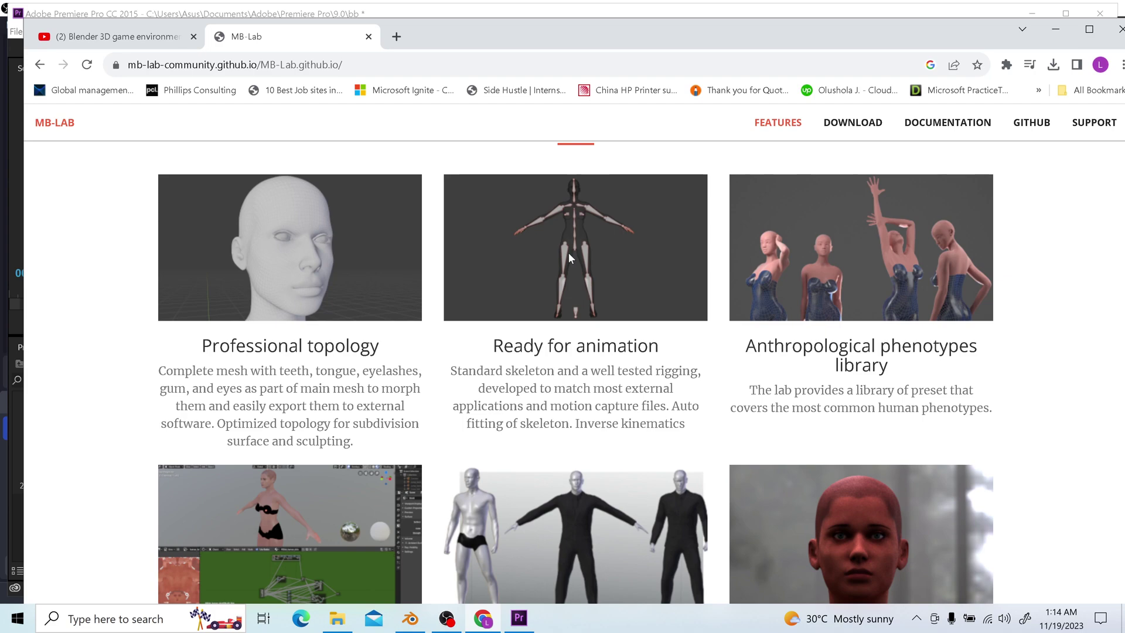
scroll(568, 258, down, 7)
scroll(567, 364, down, 4)
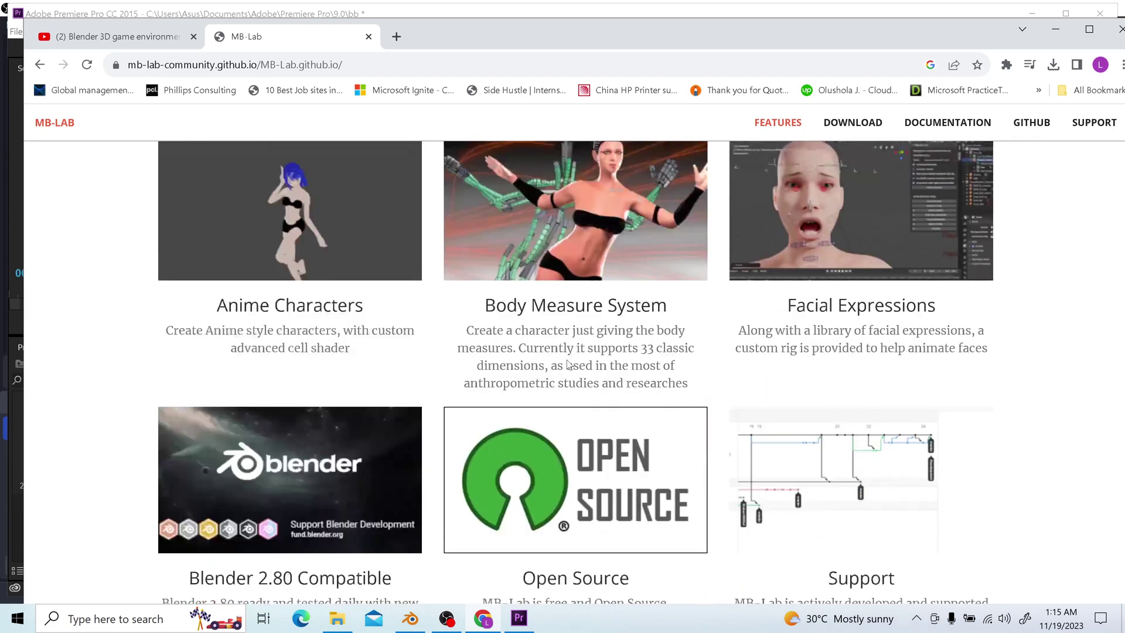
scroll(569, 402, down, 2)
scroll(571, 403, up, 10)
scroll(571, 410, up, 6)
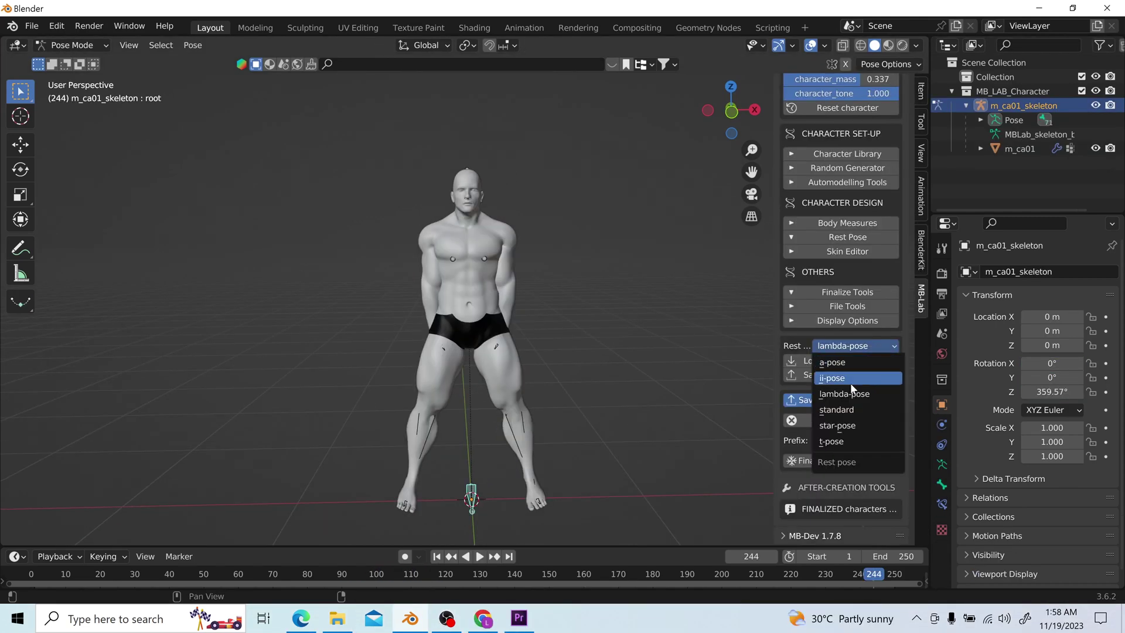
Set the rest pose to ii-pose then standard, and view the sculpted head in profile
click(849, 382)
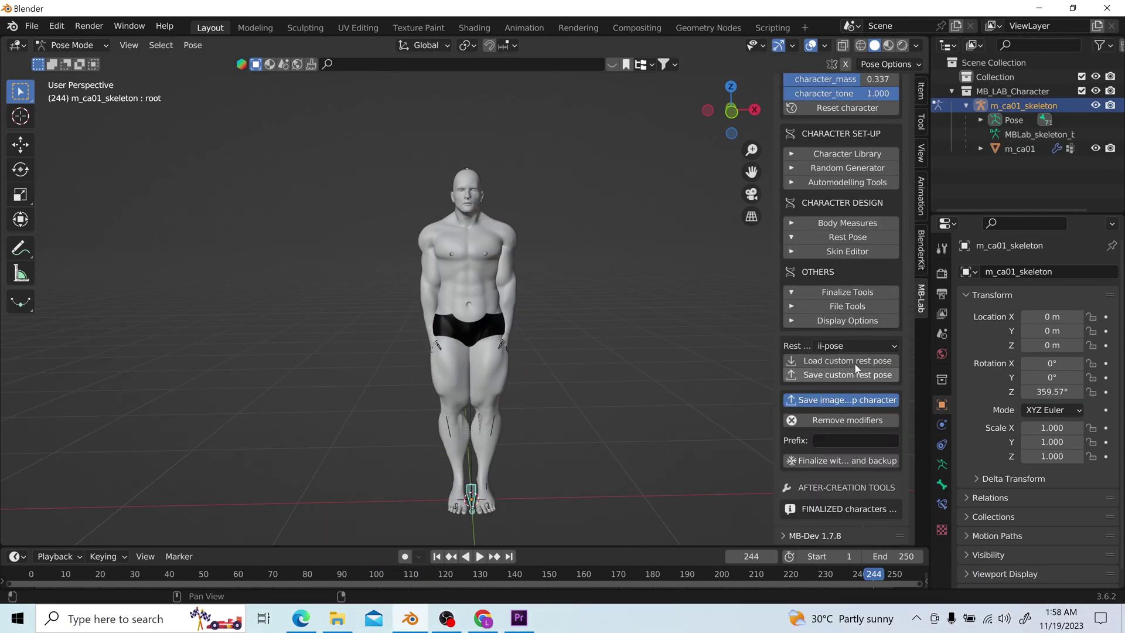
click(863, 344)
click(852, 408)
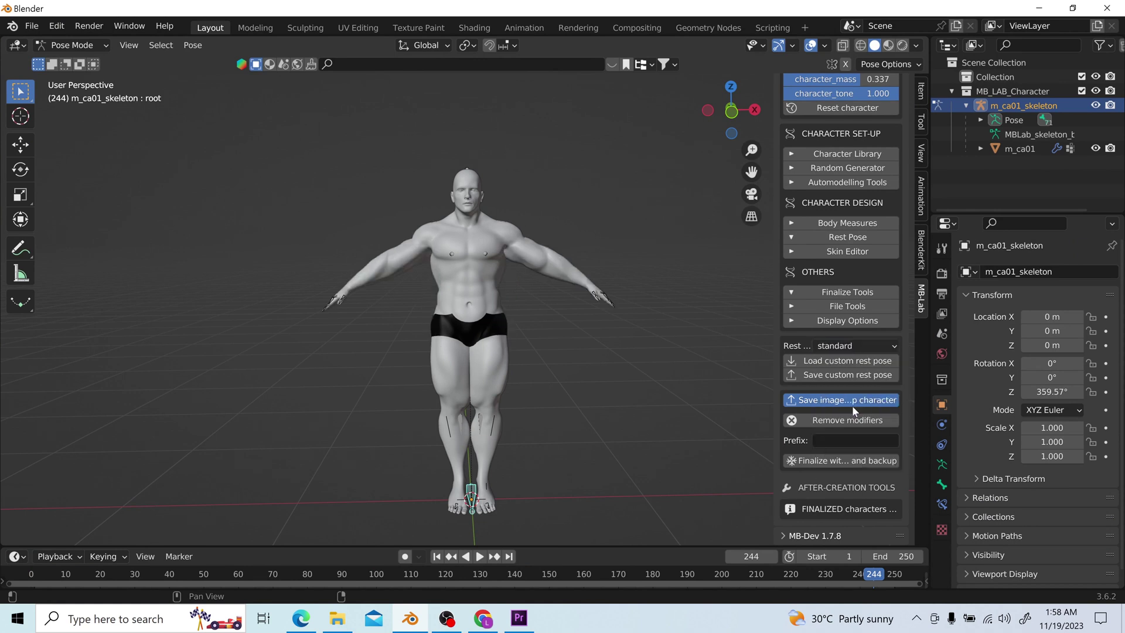
click(862, 346)
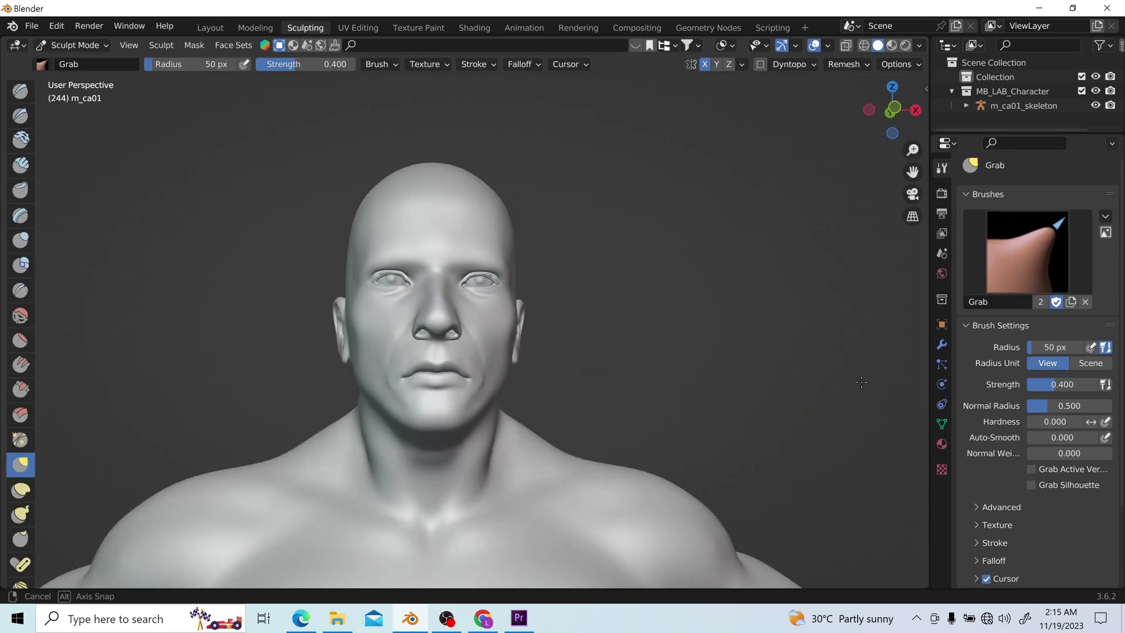
middle_drag(117, 398, 52, 397)
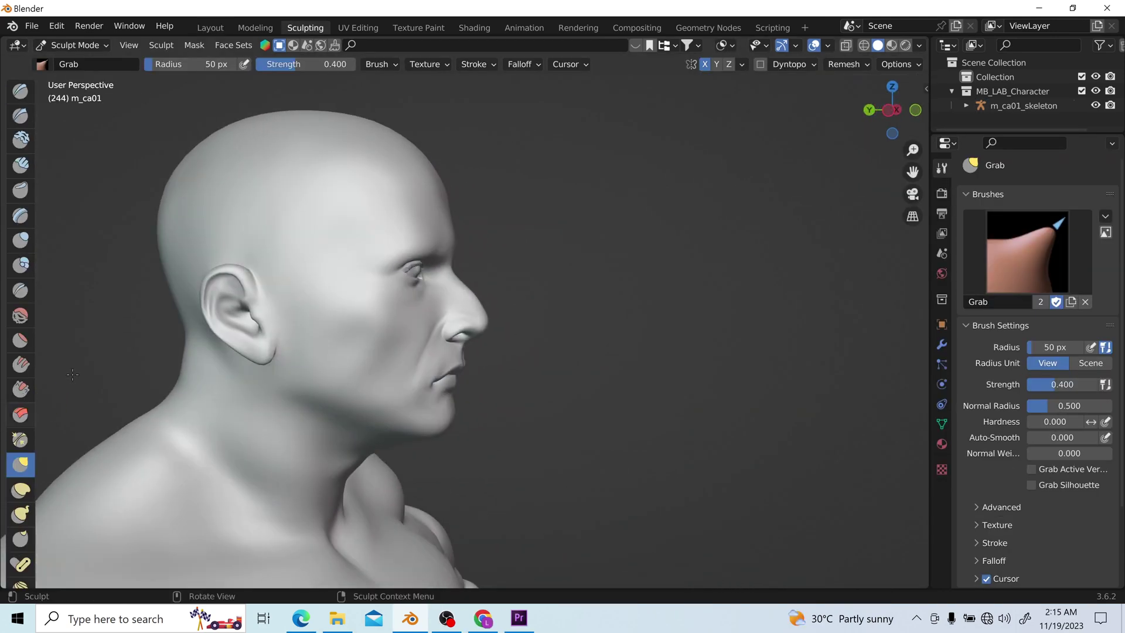
Orbit the Sculpt Mode view back to the front of the head
middle_drag(500, 423, 546, 373)
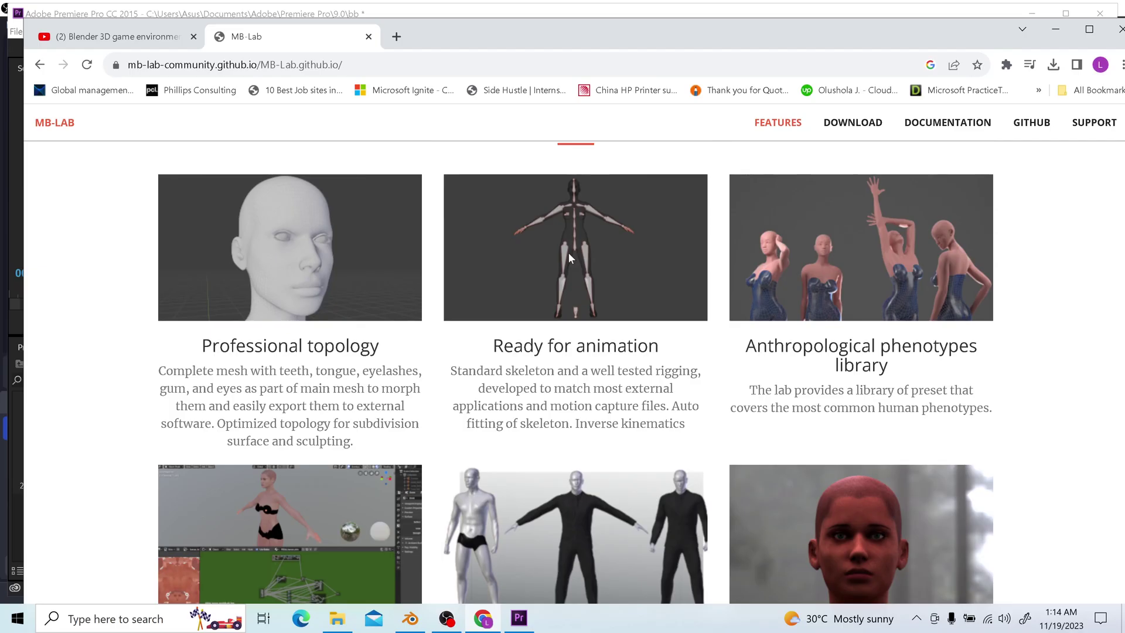
Scroll down to the Blender 2.80 Compatible, Open Source and Support cards
scroll(569, 257, down, 7)
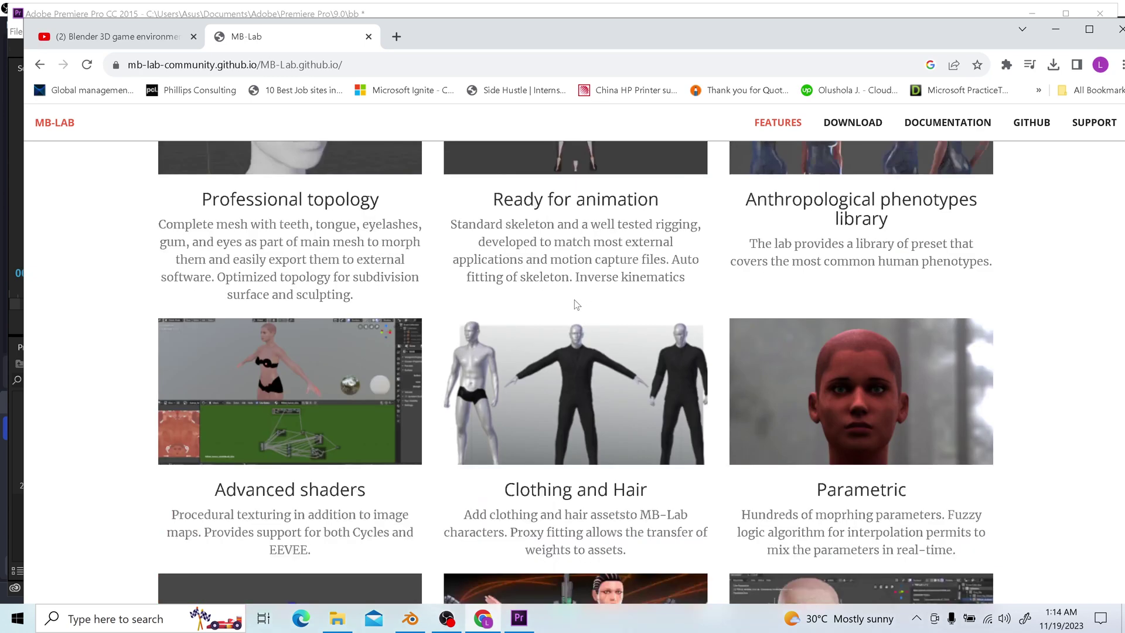
scroll(568, 363, down, 4)
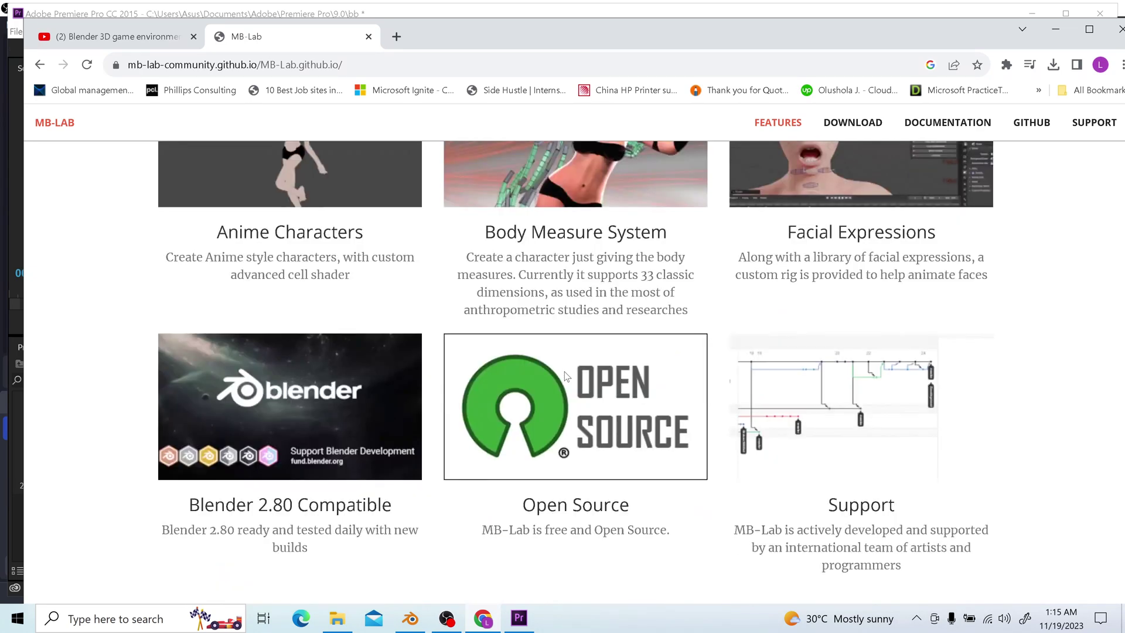
scroll(568, 402, down, 3)
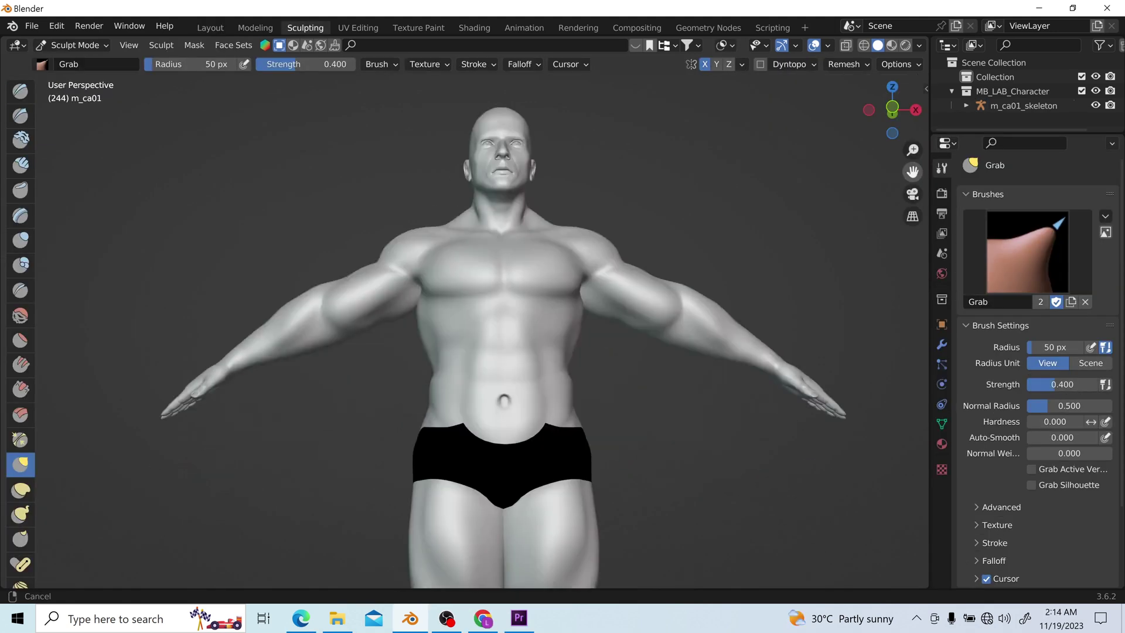
Pan and zoom the Sculpt Mode view from the torso down to the legs and feet
drag(912, 171, 912, 85)
scroll(640, 553, up, 1)
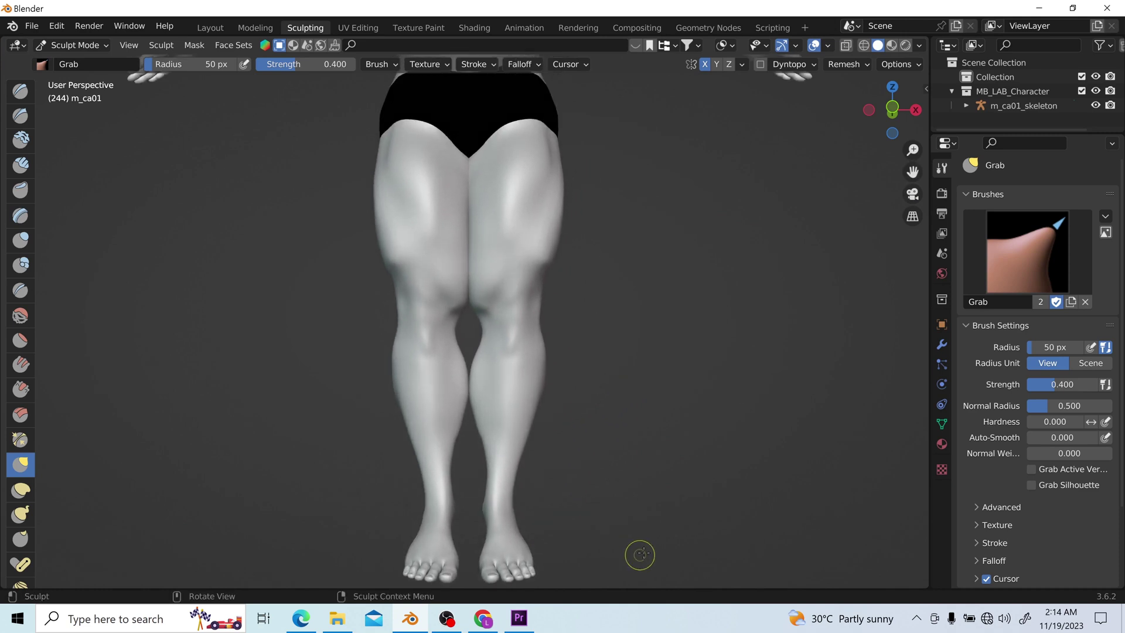
scroll(548, 542, up, 2)
mouse_move(912, 172)
mouse_down()
mouse_move(949, 53)
mouse_move(996, 12)
mouse_move(686, 558)
mouse_up()
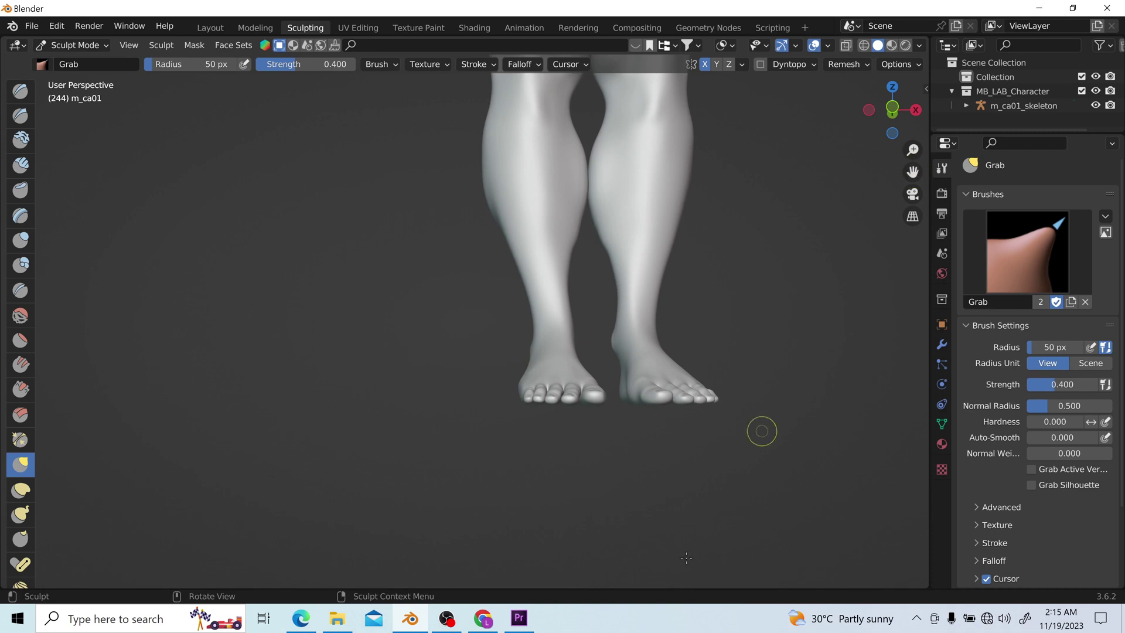